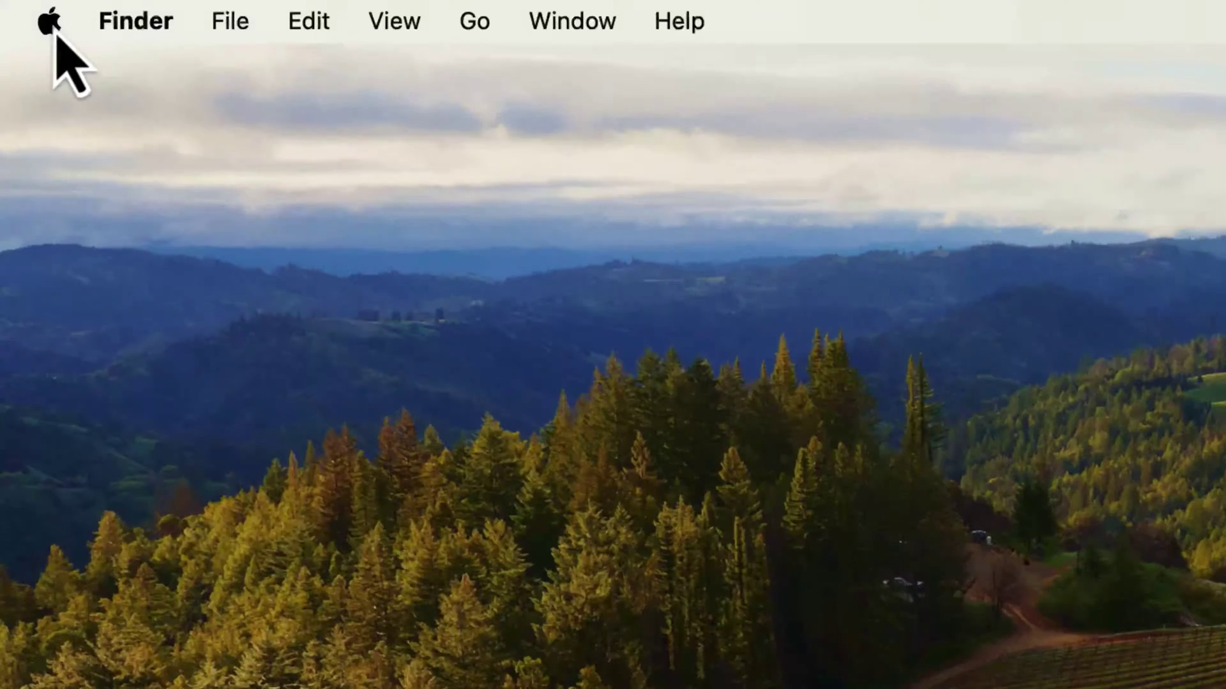
Step: Open System Settings from the Apple menu and go to General > Transfer or Reset
left_click(52, 22)
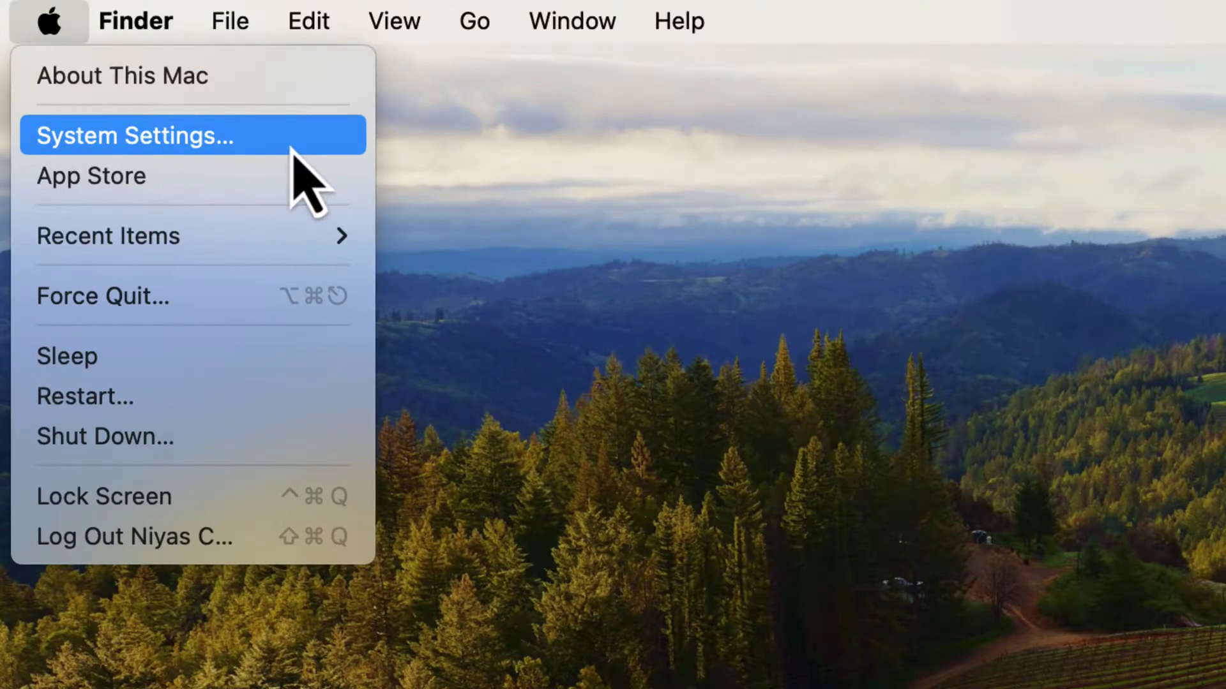
left_click(293, 149)
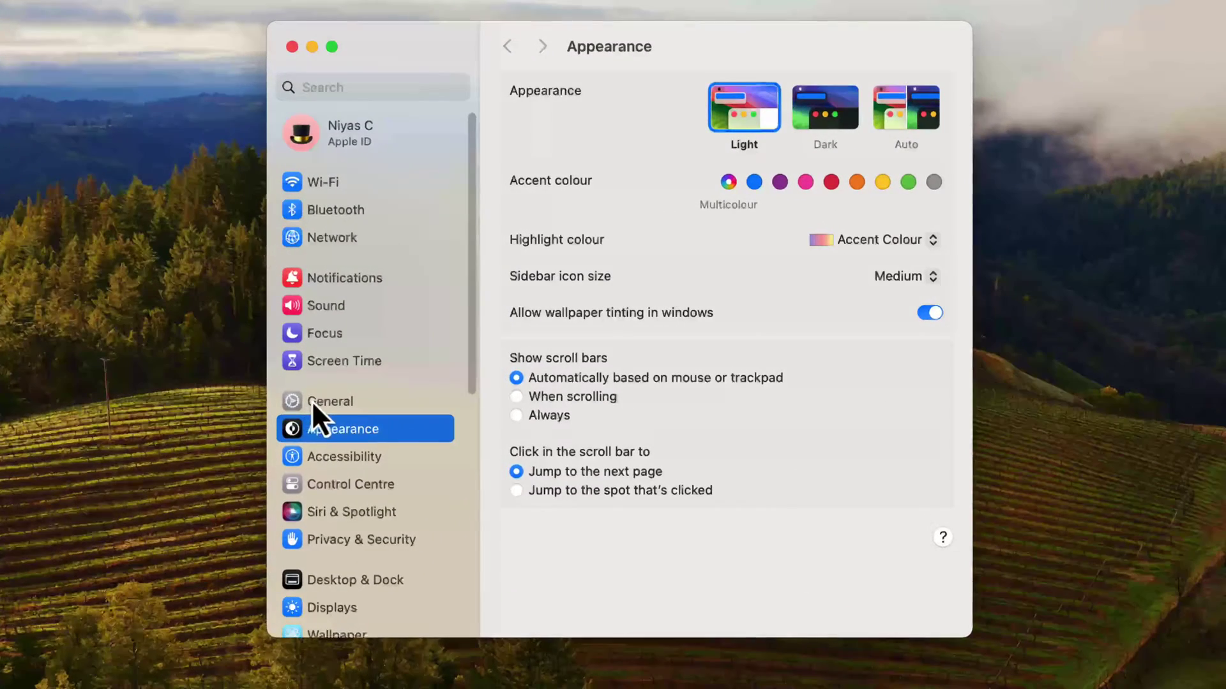
left_click(364, 406)
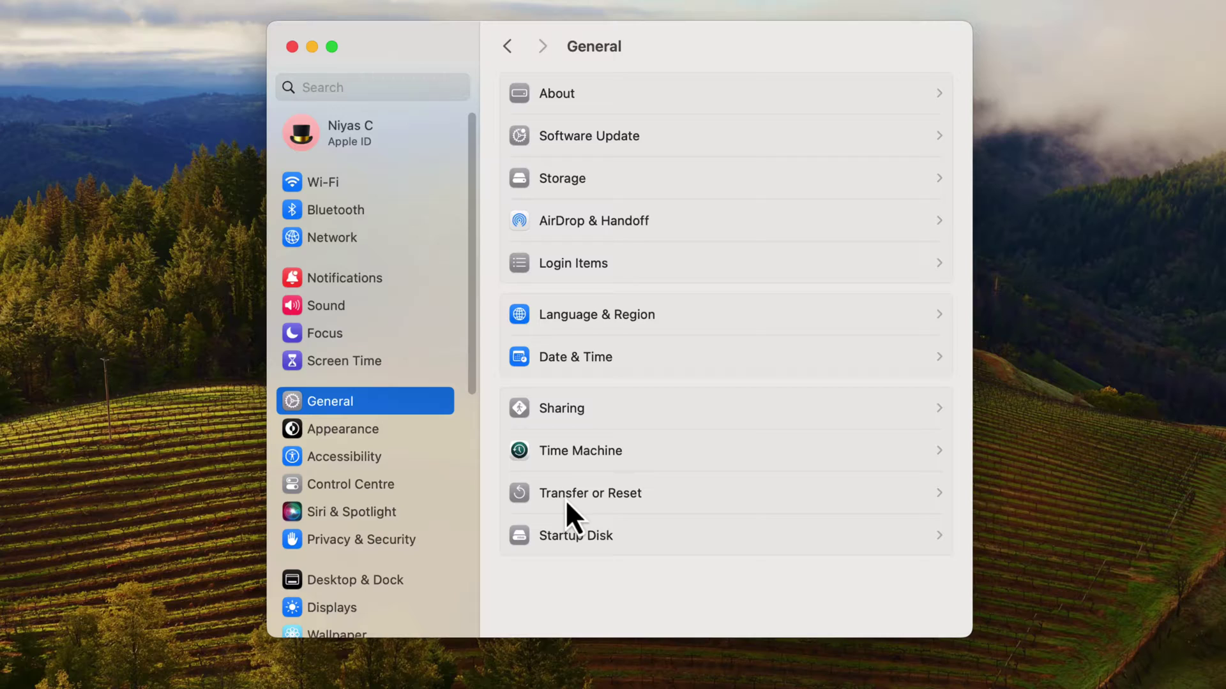
left_click(661, 496)
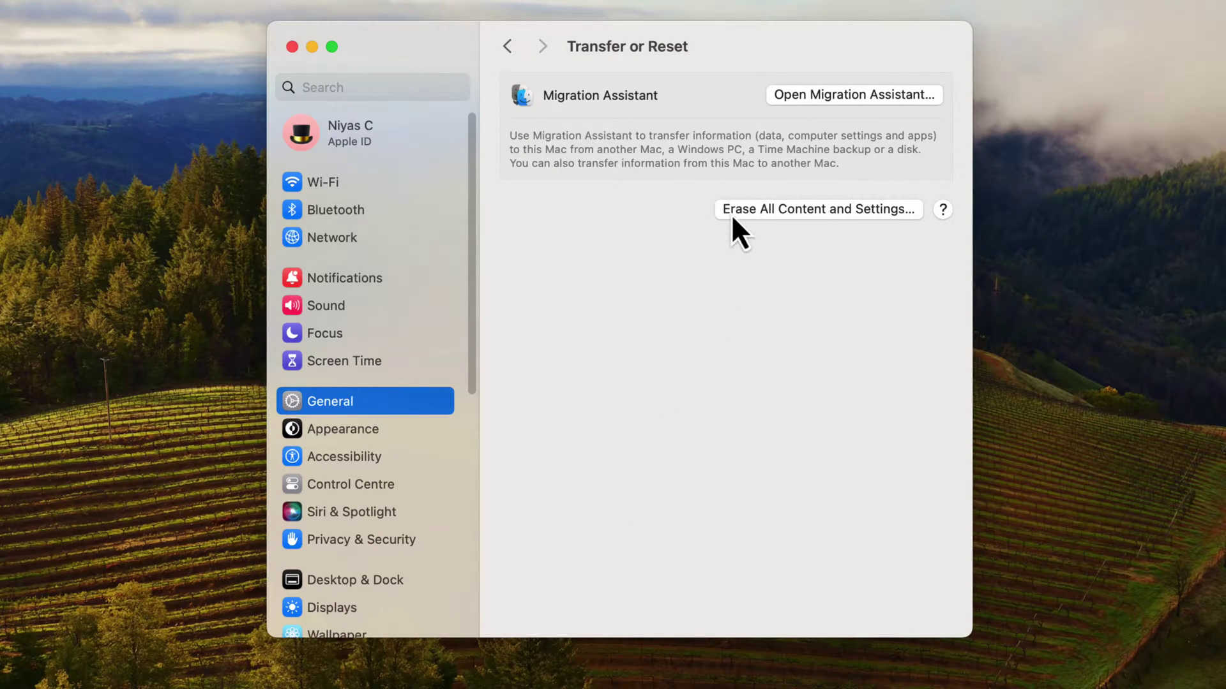
Step: Start Erase All Content and Settings and unlock it with the administrator password
left_click(807, 217)
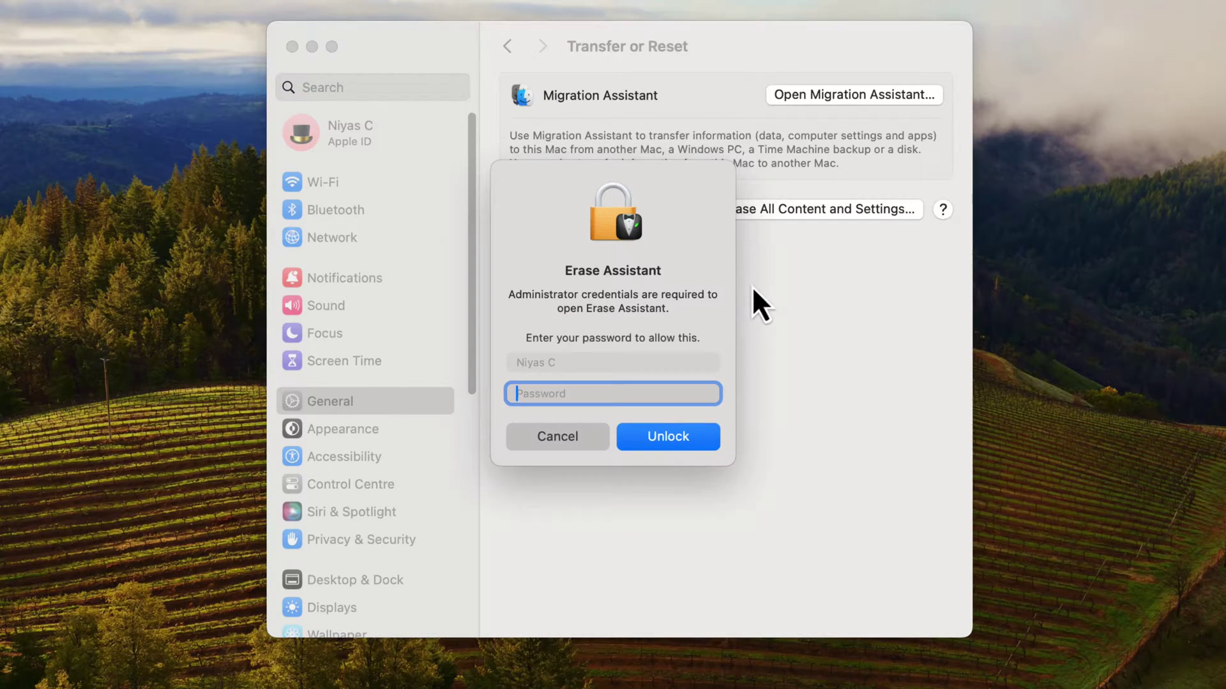
type("•••••")
left_click(667, 435)
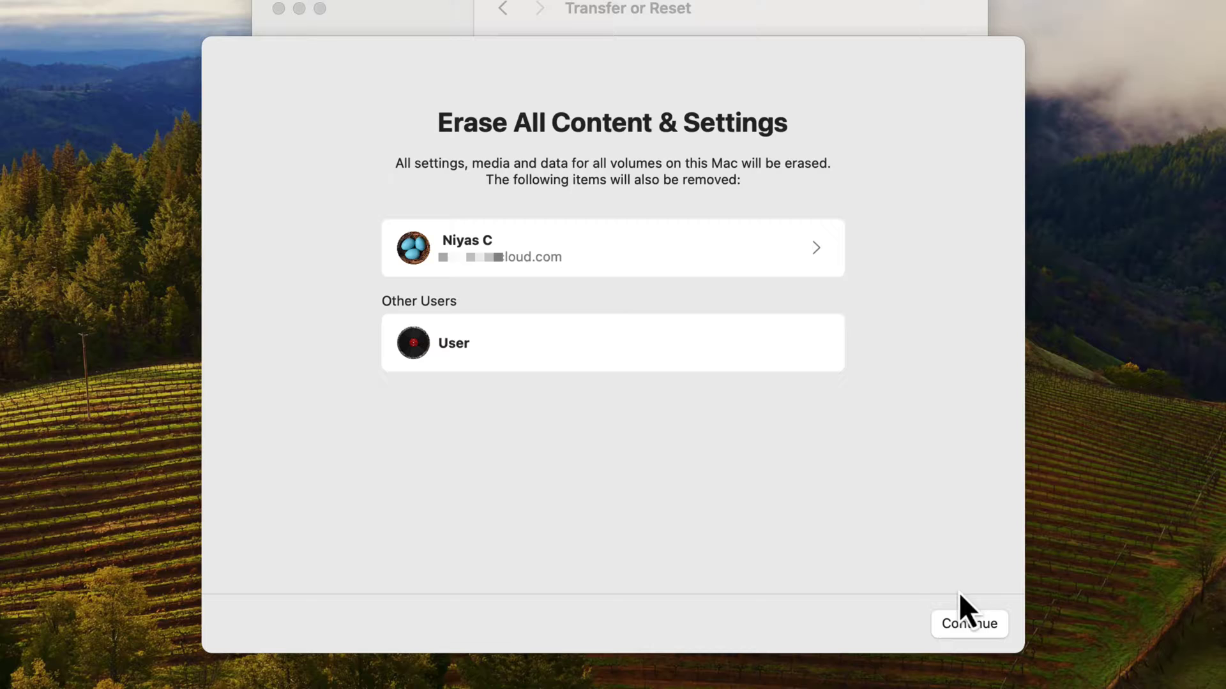
Step: Continue past the removal list and confirm signing out of the Apple ID to erase
left_click(979, 629)
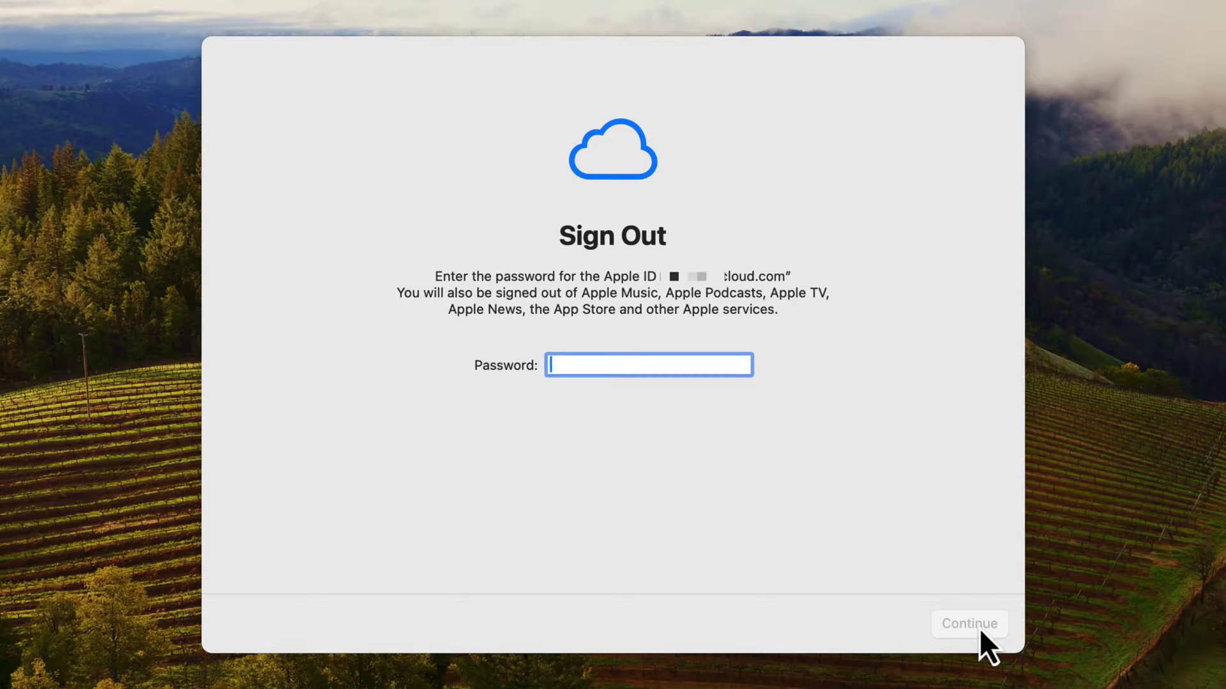
type("•••••••••••••••••••••")
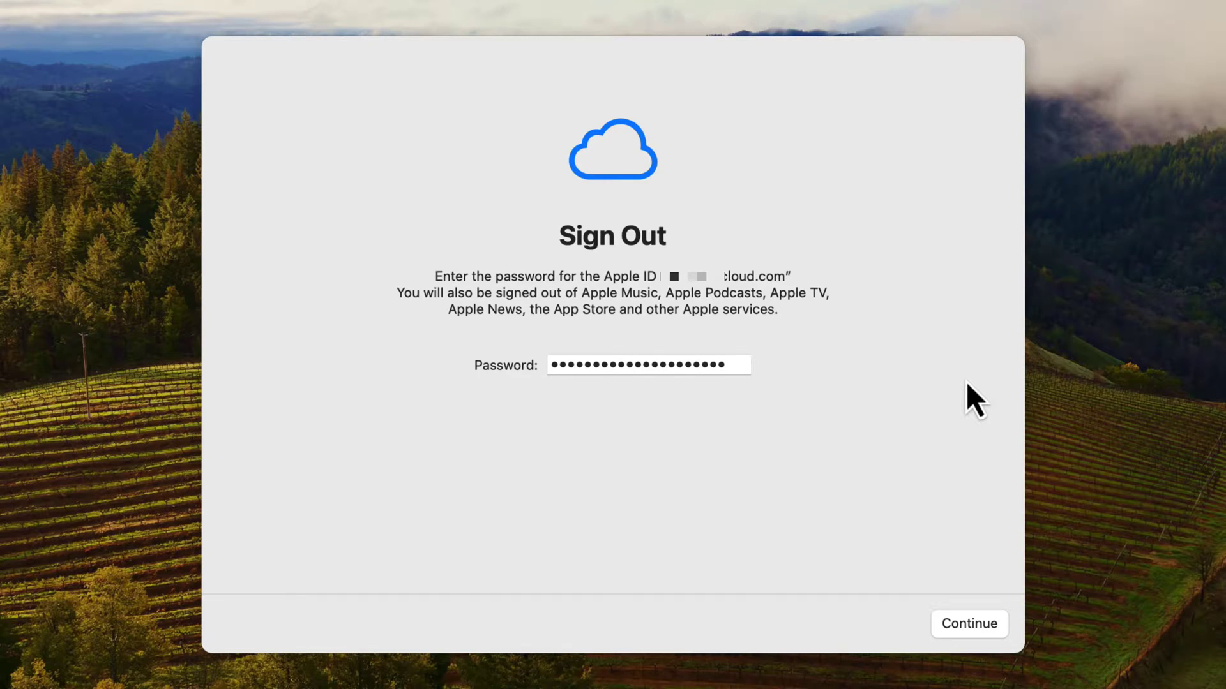
left_click(970, 623)
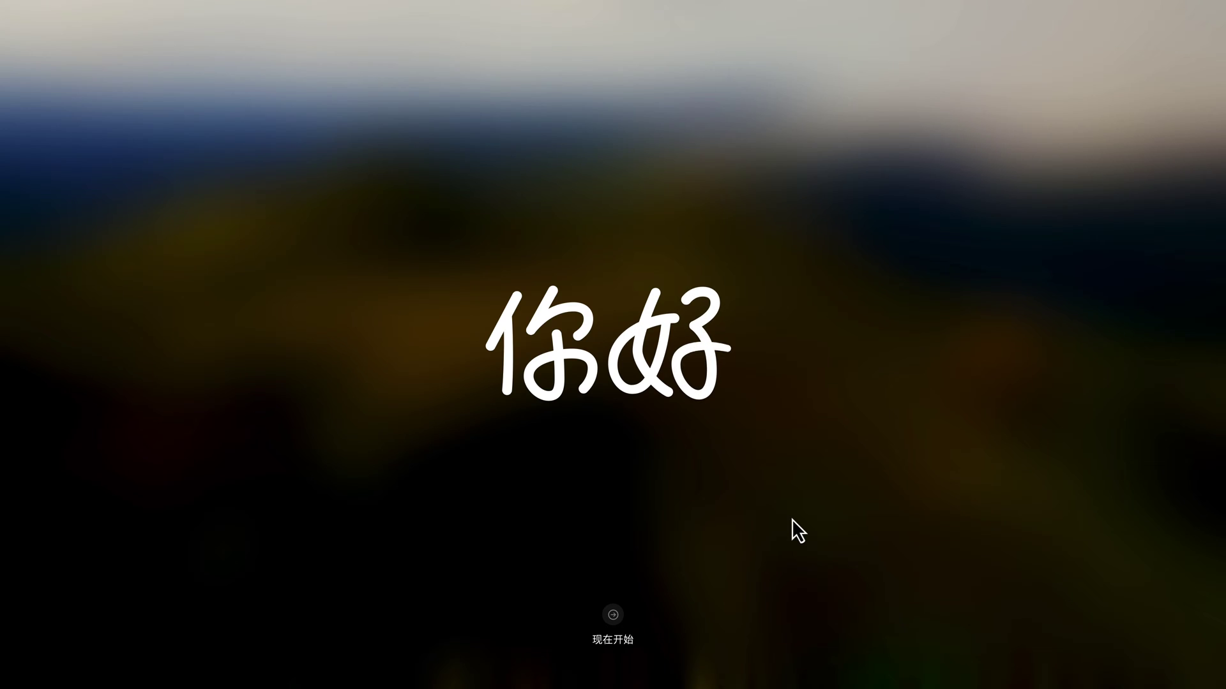
Step: Leave the hello screen and select English in the Language list
key("Return")
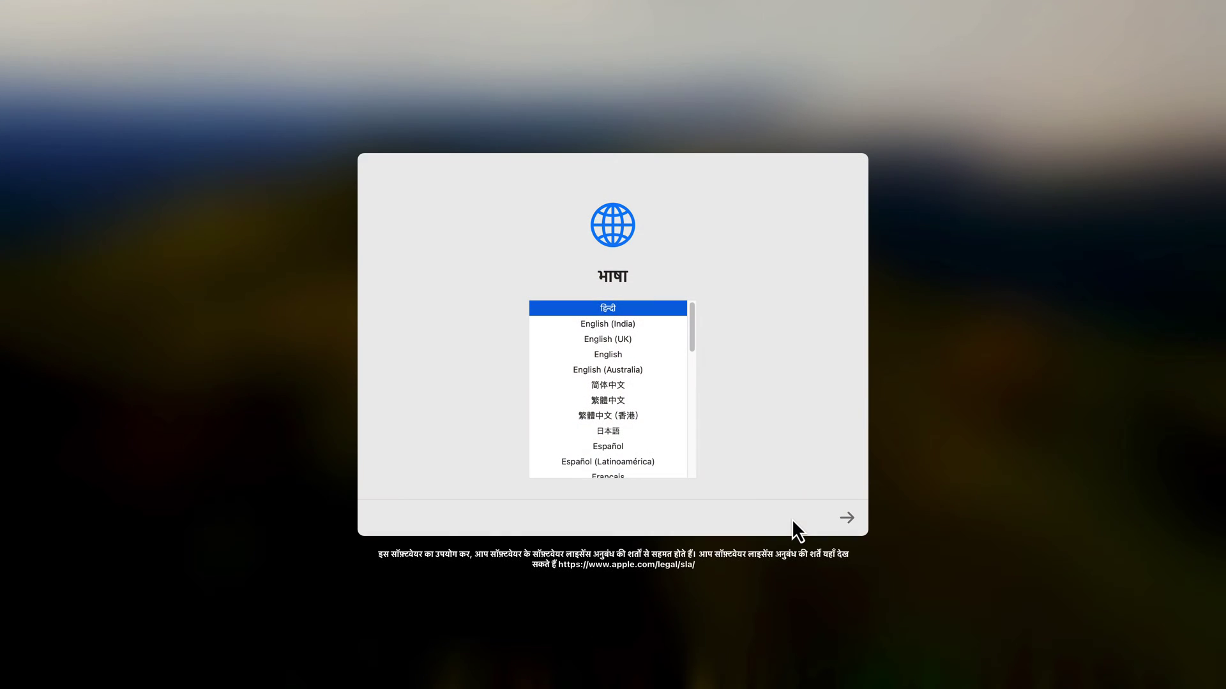
left_click(607, 355)
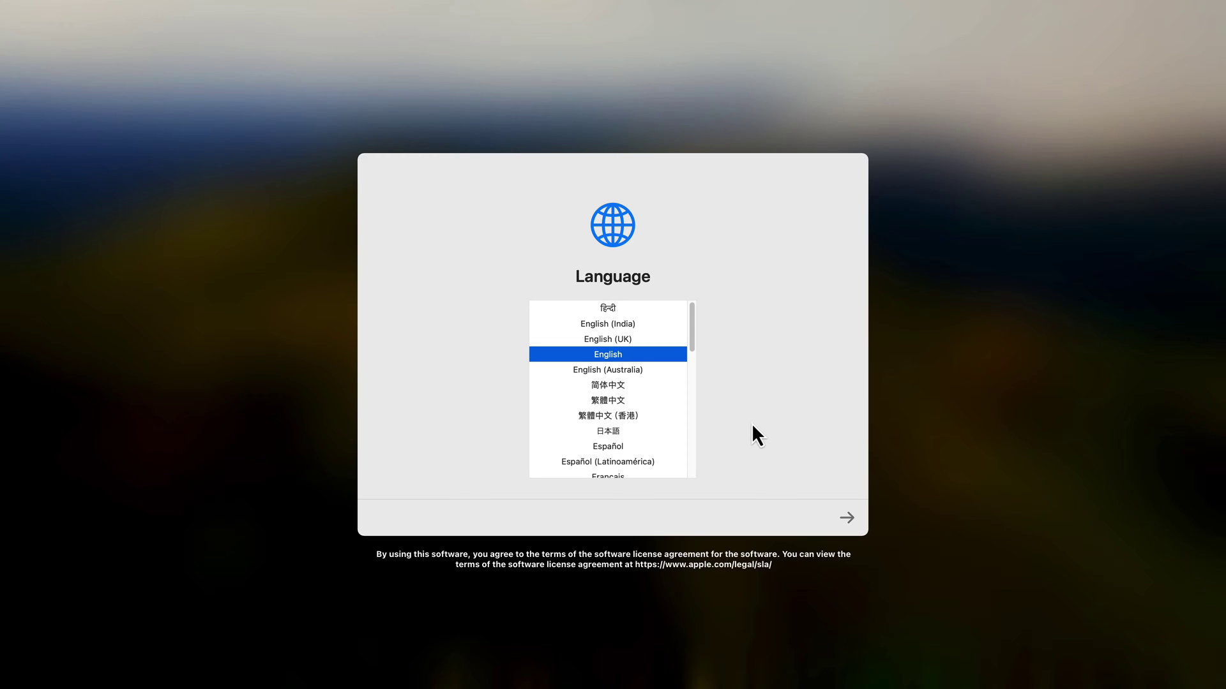